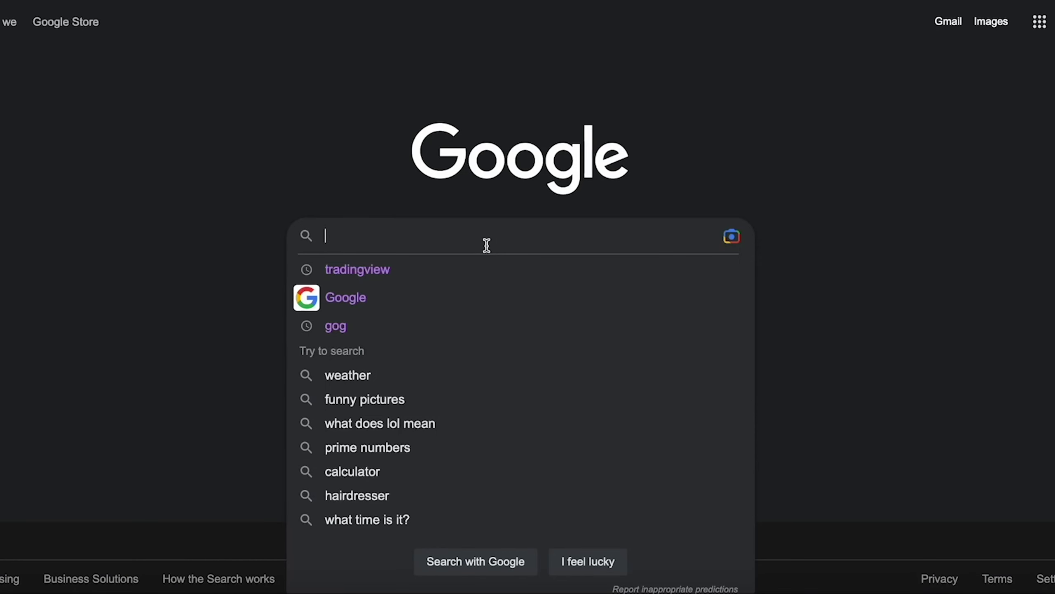
# Add Normalized Smoothed MACD via a 'normaliz' search and remove the standard MACD pane
pyautogui.write('Tradi')
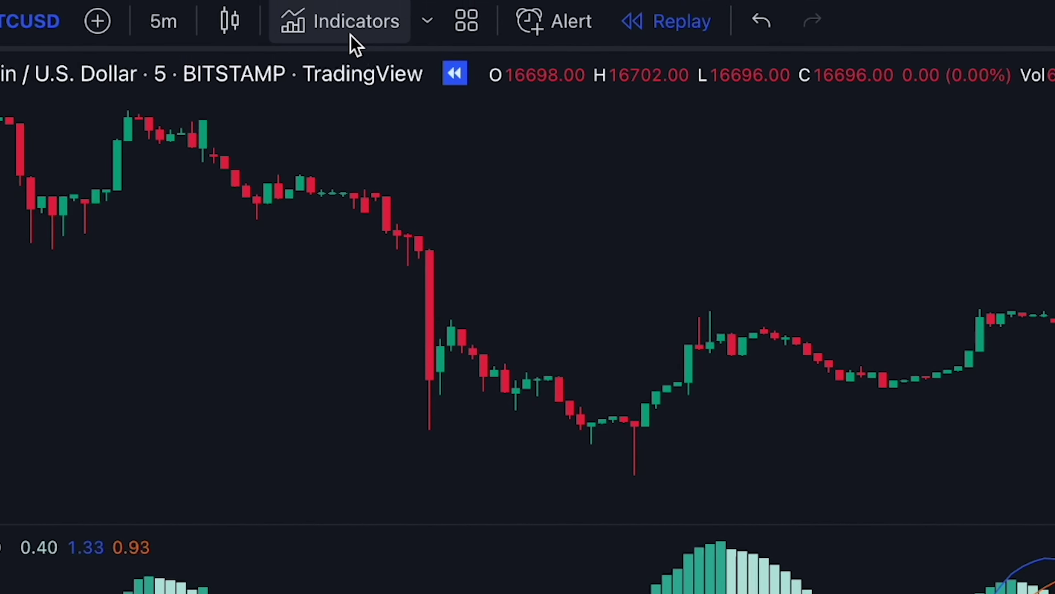
pyautogui.click(346, 33)
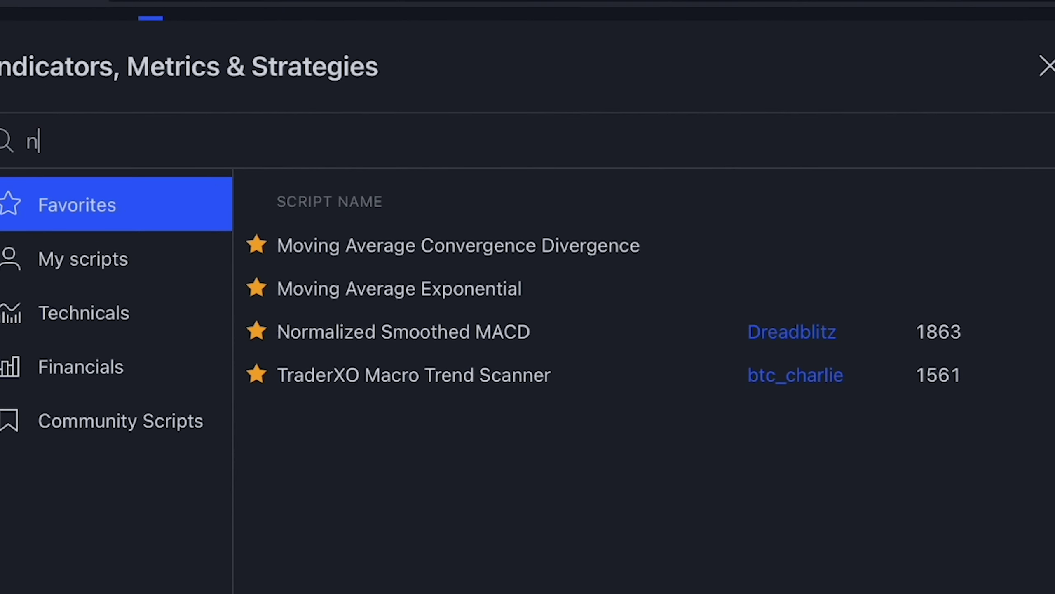
pyautogui.write('normaliz')
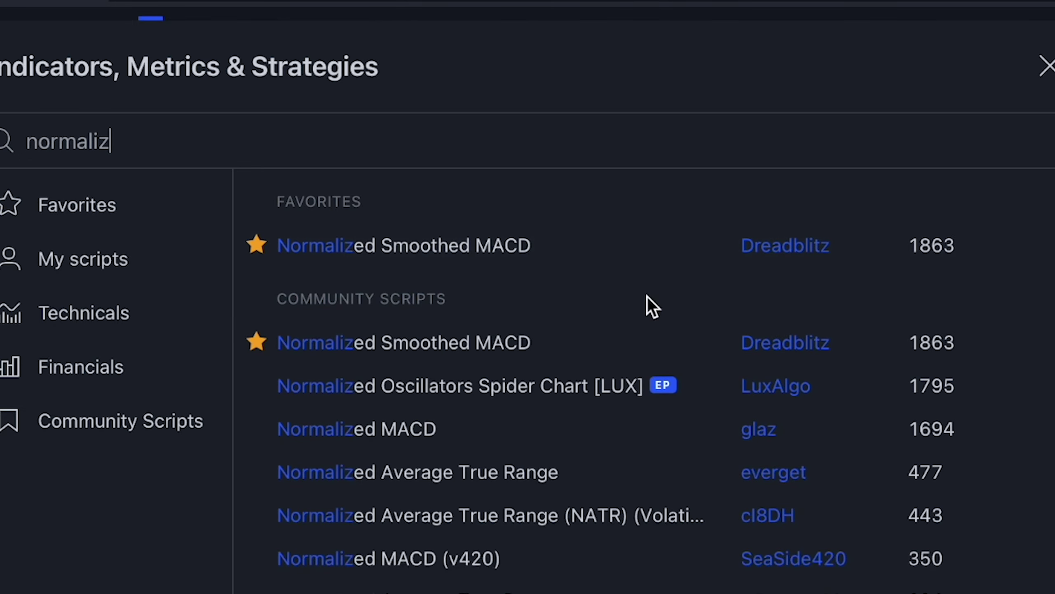
pyautogui.click(655, 263)
pyautogui.click(1045, 66)
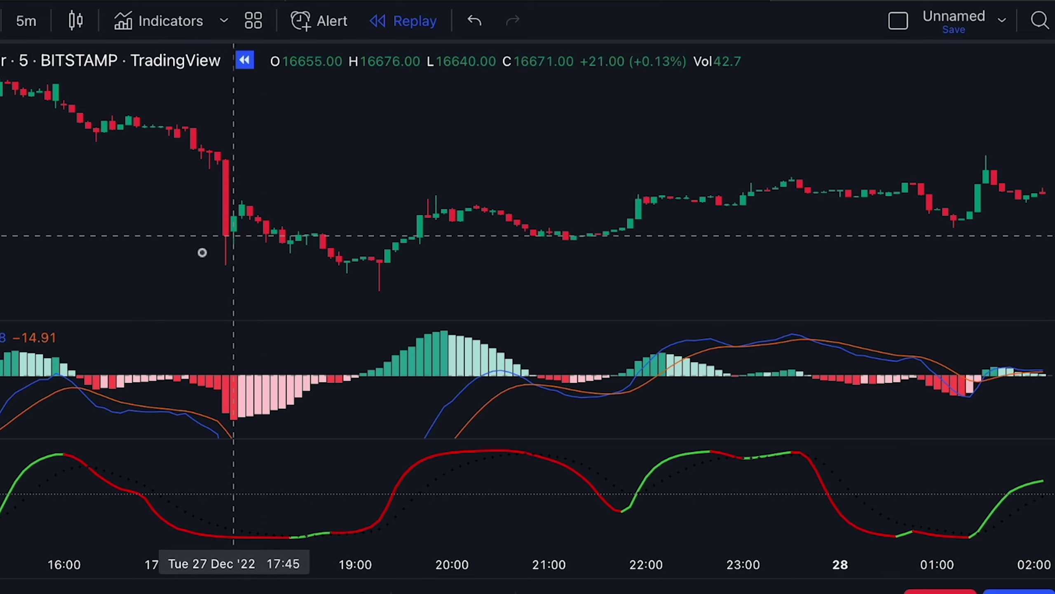
pyautogui.click(7, 344)
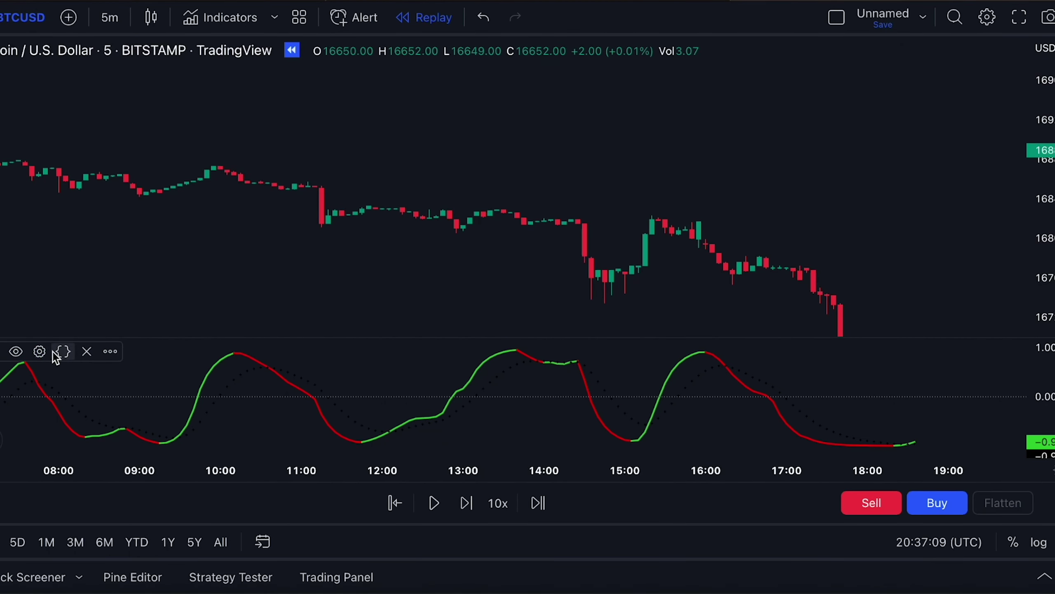
# Set the Normalized Smoothed MACD smoothing and normalization periods to 30
pyautogui.click(39, 352)
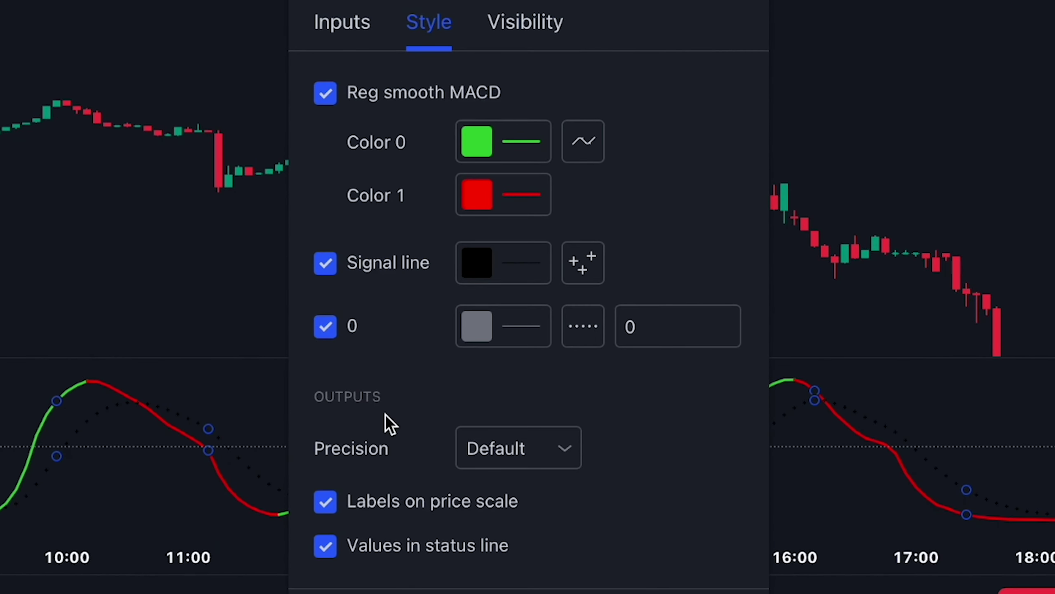
pyautogui.click(328, 33)
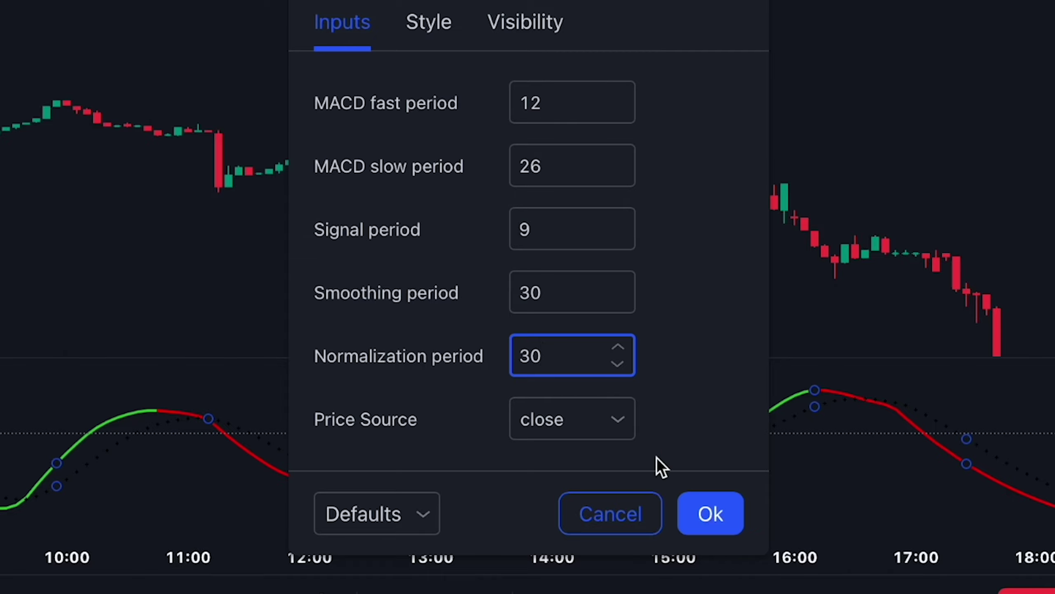
pyautogui.click(713, 501)
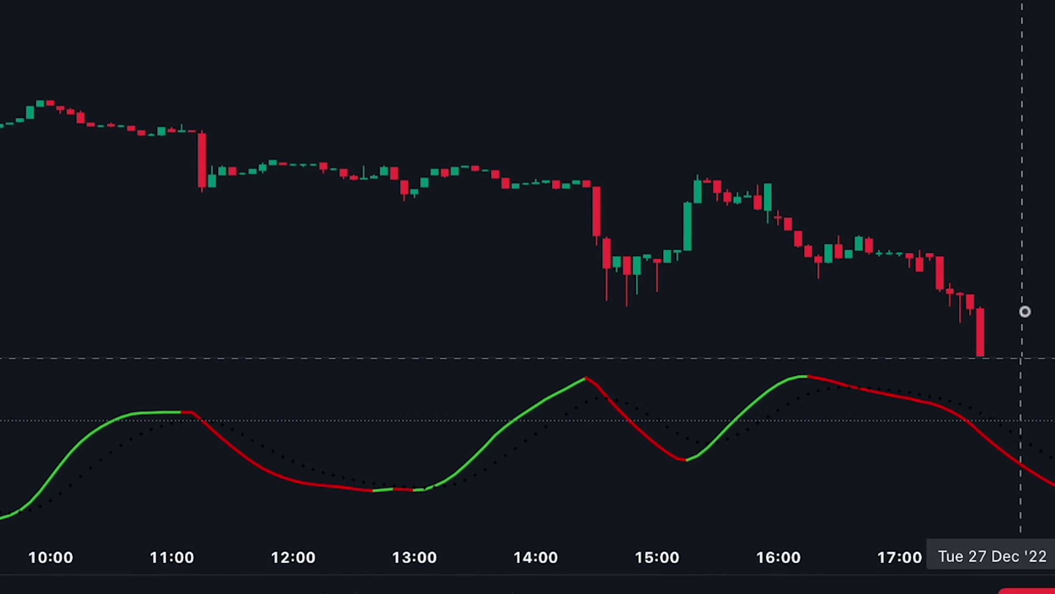
pyautogui.moveTo(1025, 312); pyautogui.dragTo(978, 278)
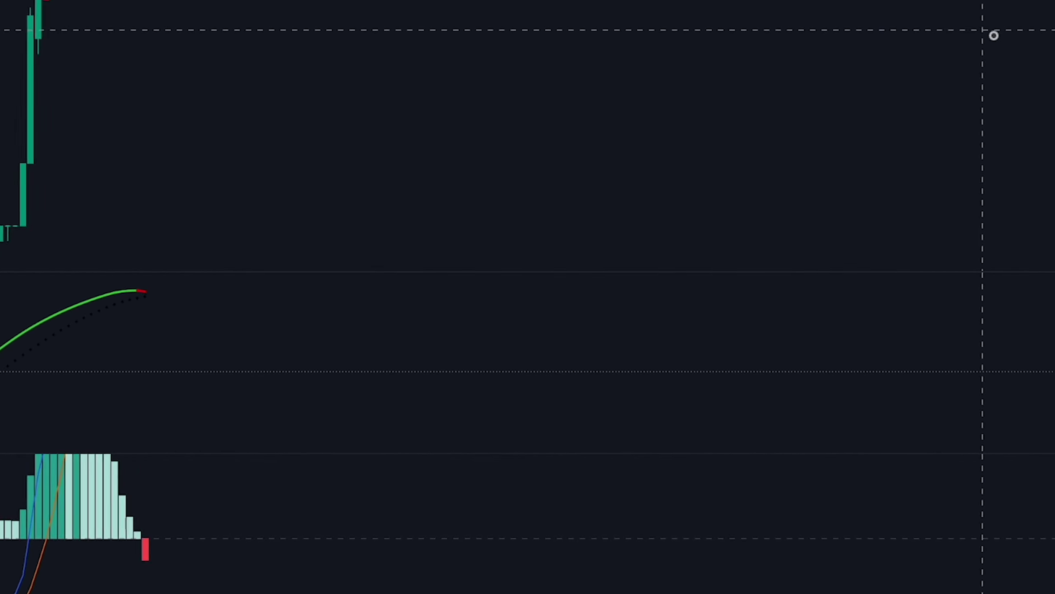
# Add the Wave Trend Momentum Oscillator from Favorites, then shift to the latest candles
pyautogui.click(217, 16)
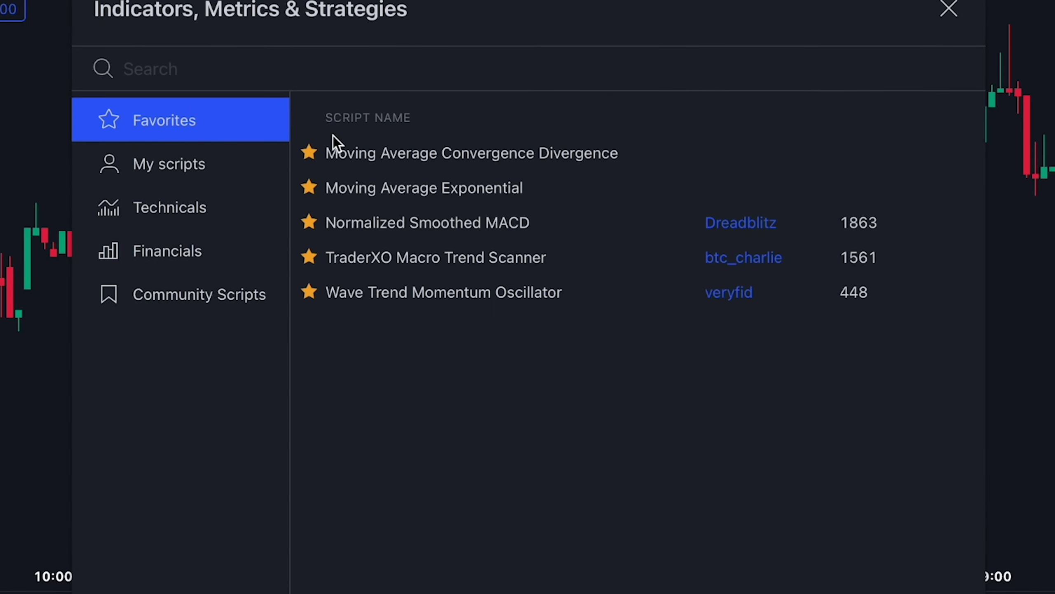
pyautogui.click(394, 291)
pyautogui.click(953, 23)
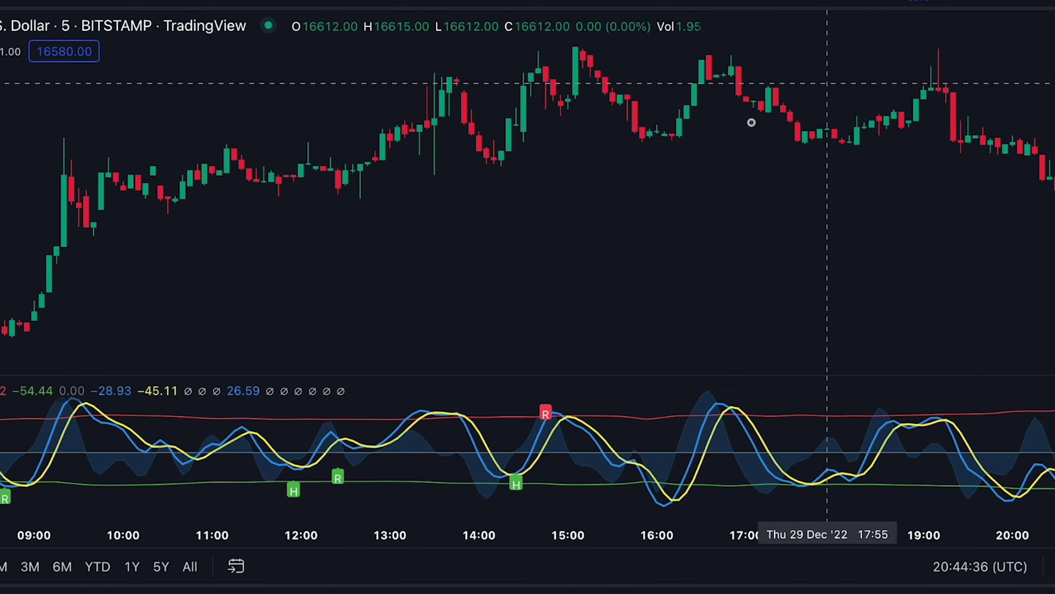
pyautogui.moveTo(636, 228); pyautogui.dragTo(358, 229)
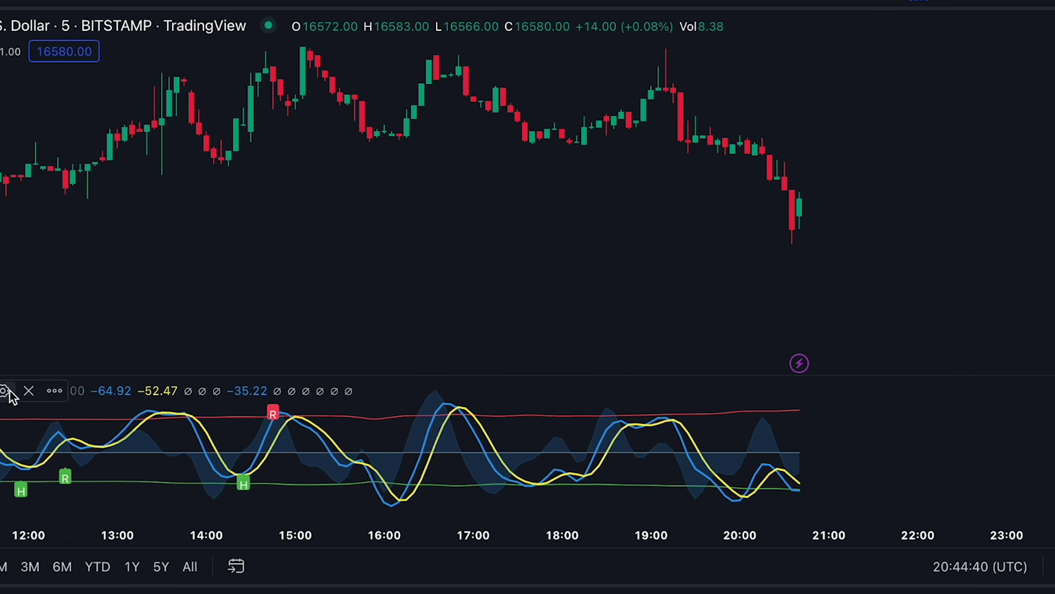
# Review WTMO Style and Inputs, keeping J line and crossover hidden, all divergence labels shown
pyautogui.click(4, 392)
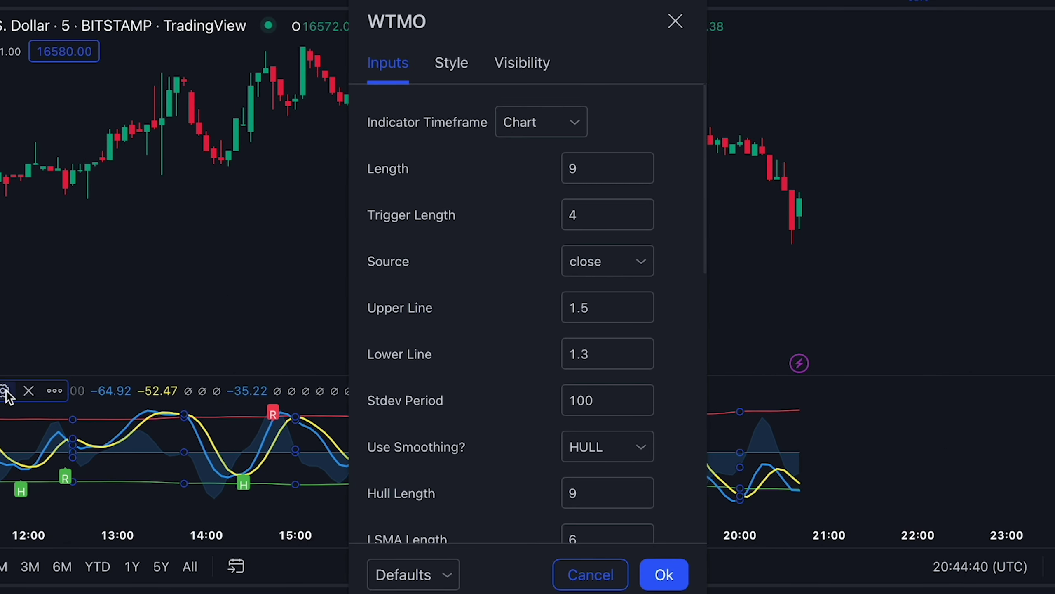
pyautogui.click(441, 76)
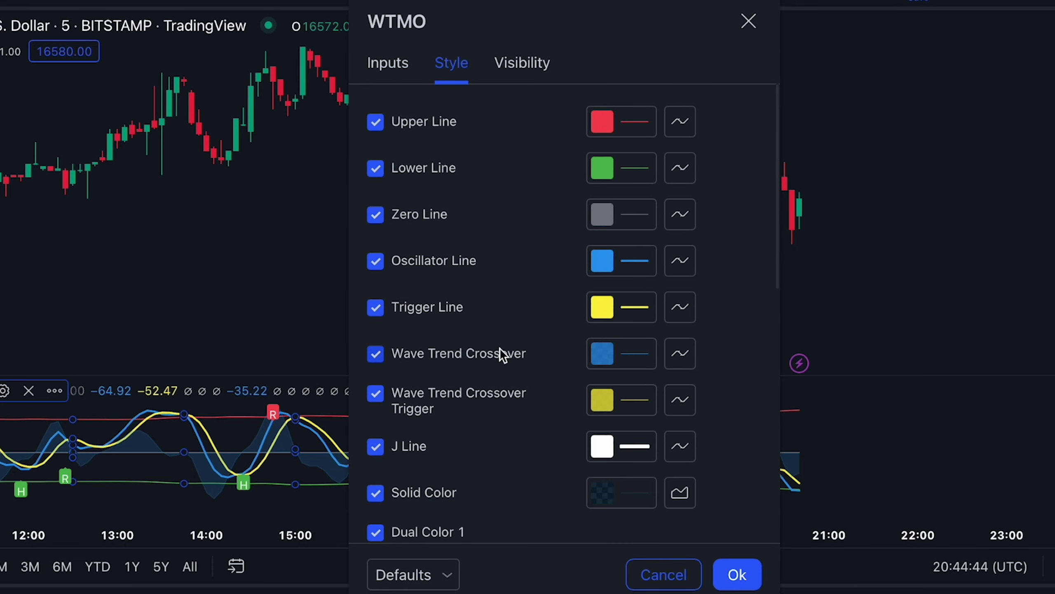
pyautogui.scroll(-5, 501, 350)
pyautogui.scroll(-5, 500, 349)
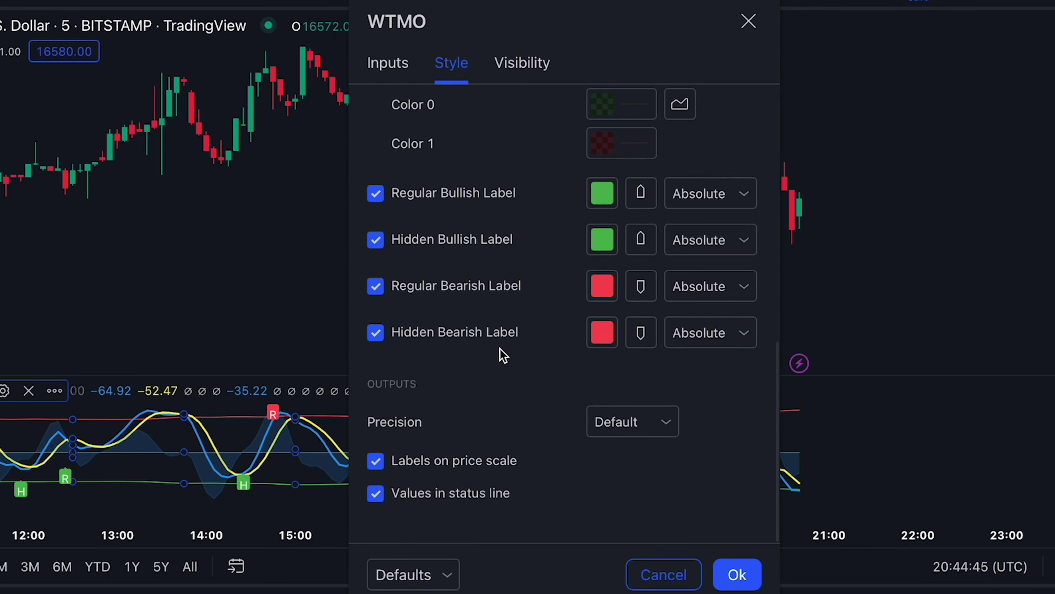
pyautogui.click(405, 64)
pyautogui.scroll(-8, 498, 250)
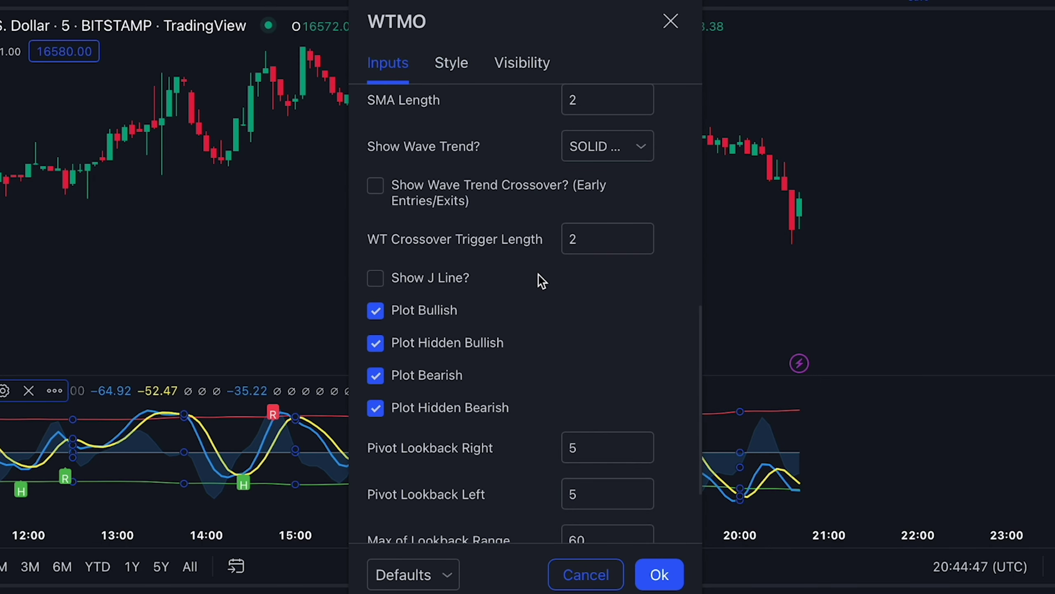
pyautogui.click(665, 574)
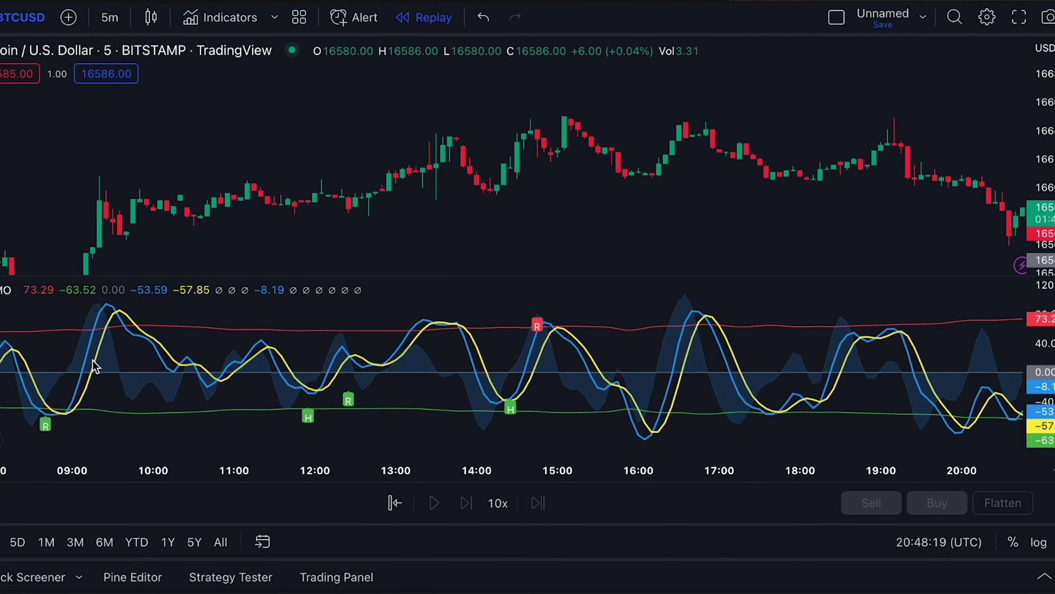
pyautogui.moveTo(21, 294)
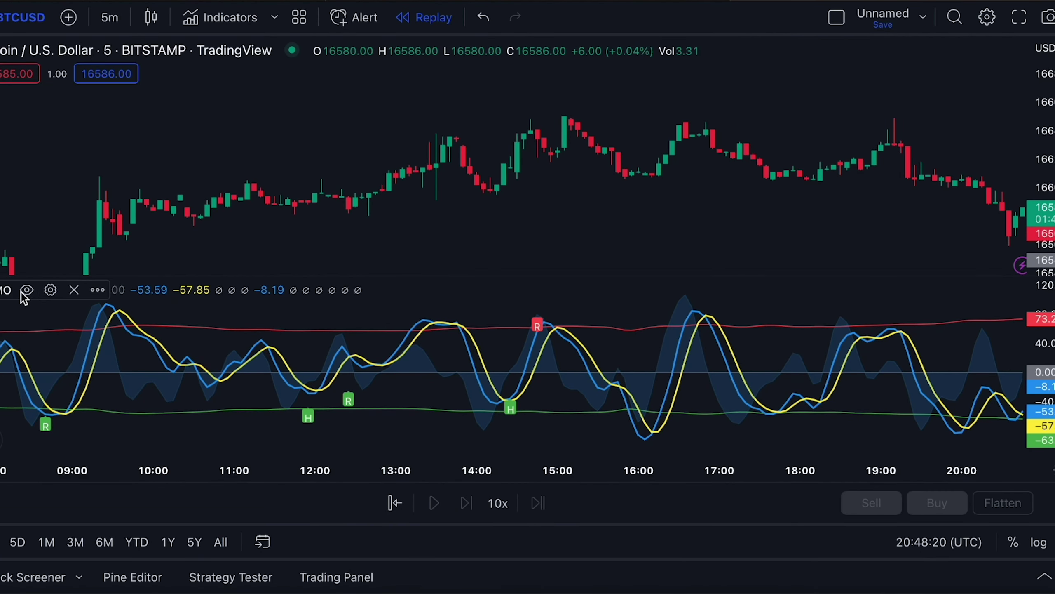
# Change the WTMO Length to 50 and Trigger Length to 20
pyautogui.click(99, 290)
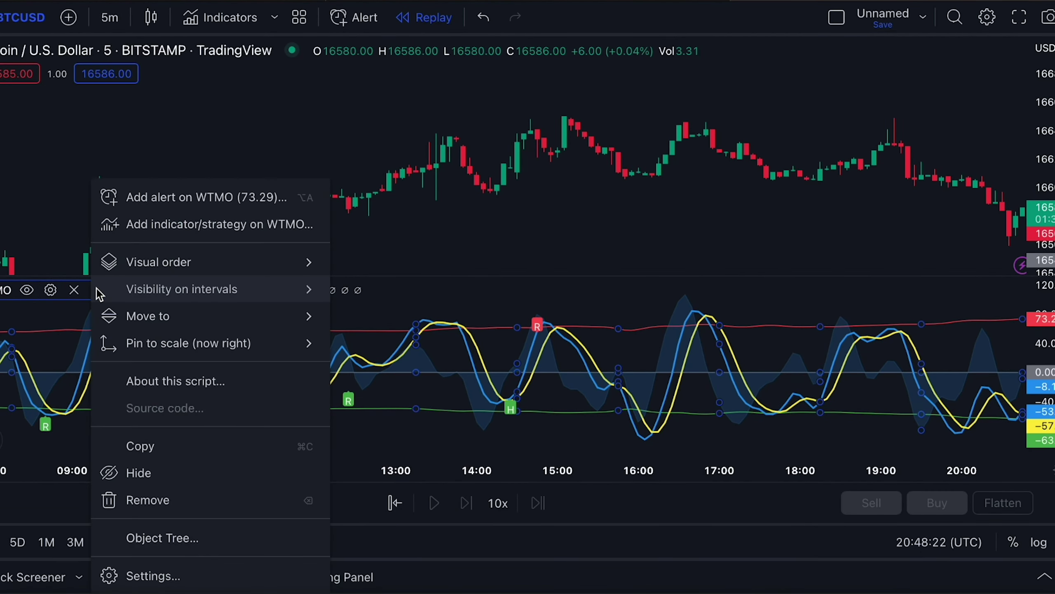
pyautogui.click(153, 576)
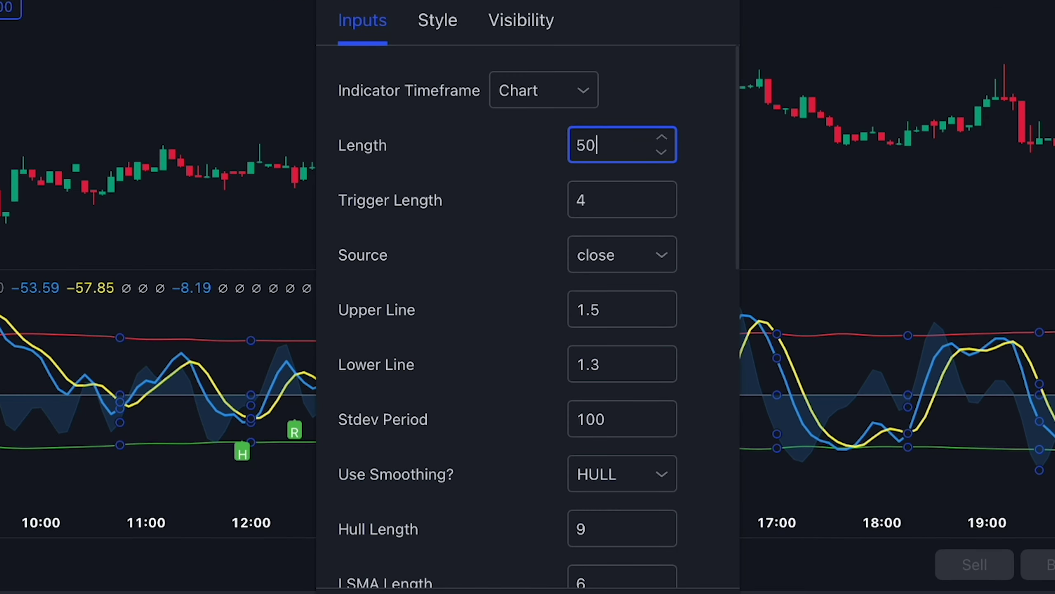
pyautogui.write('20')
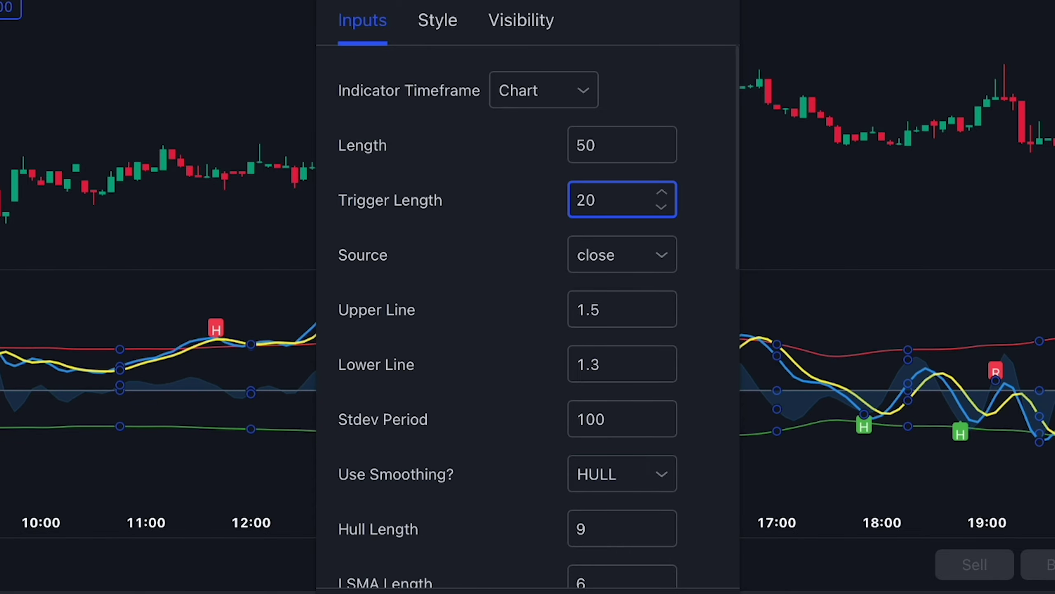
pyautogui.click(668, 578)
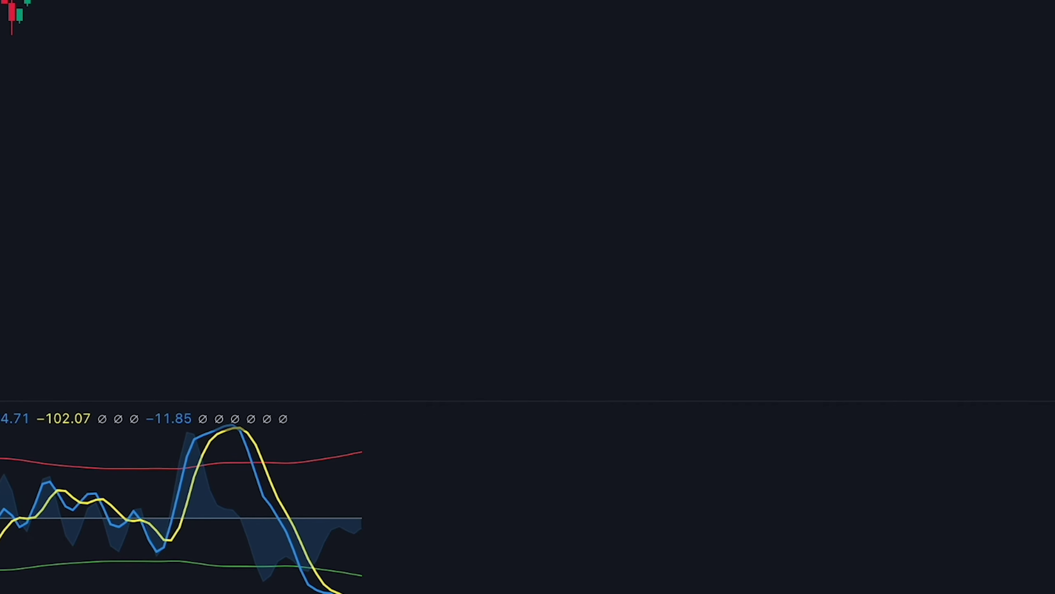
# Search 'zero lag' and add Zero Lag MACD Enhanced - Version 1.2 to the chart
pyautogui.click(233, 16)
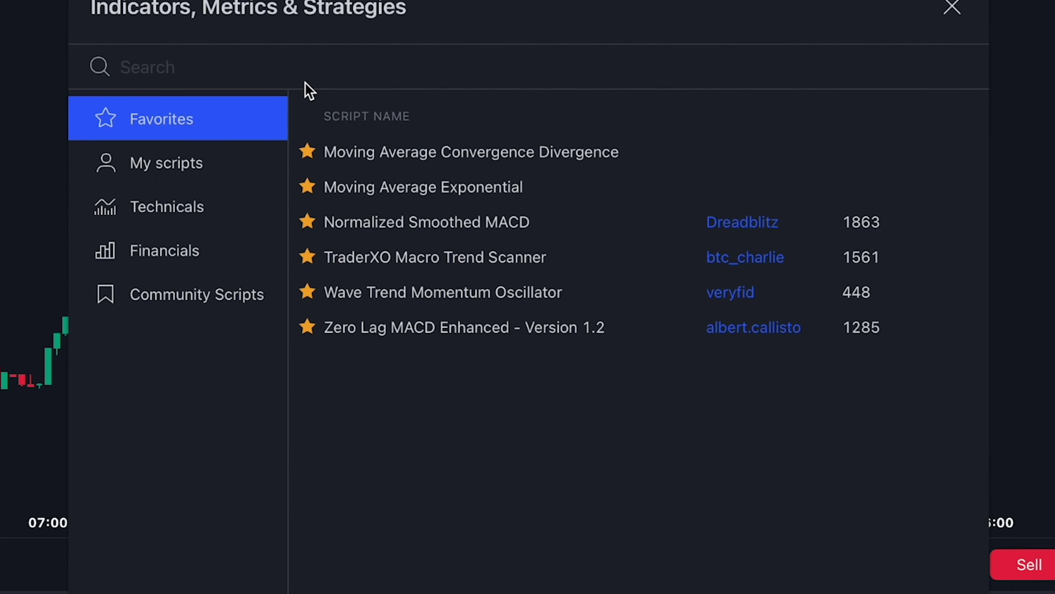
pyautogui.write('zero lag')
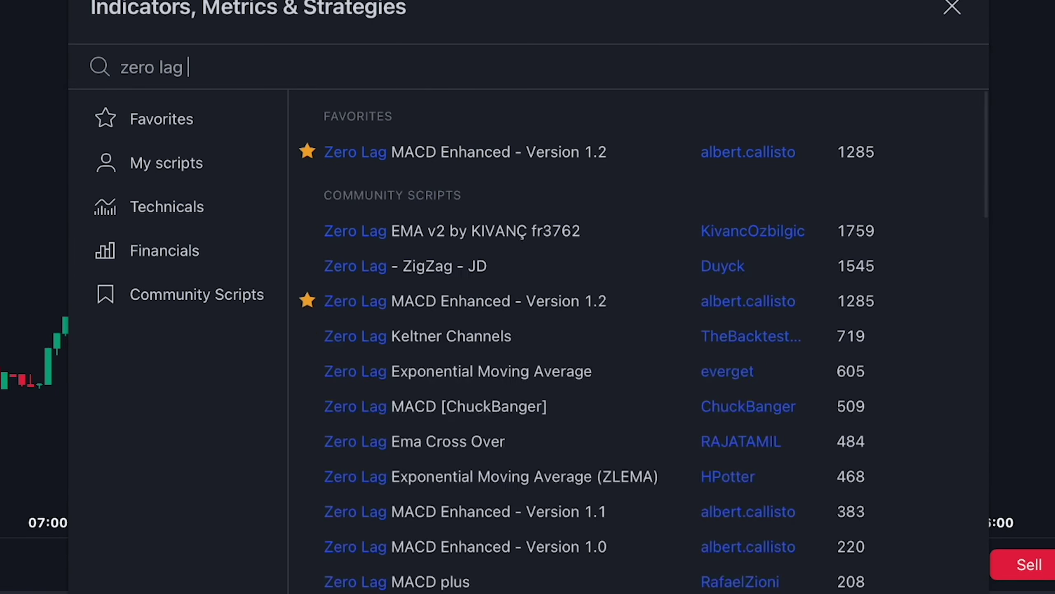
pyautogui.click(614, 156)
pyautogui.click(951, 8)
pyautogui.moveTo(151, 358)
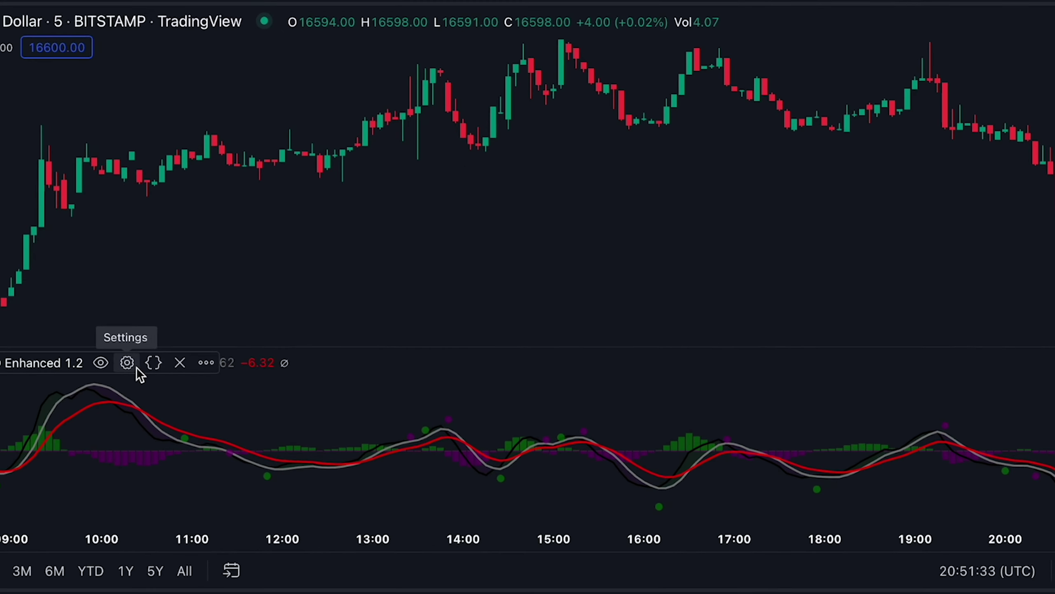
# Hide the Zero Lag MACD's EMA on MACD line plot
pyautogui.click(169, 356)
pyautogui.click(437, 88)
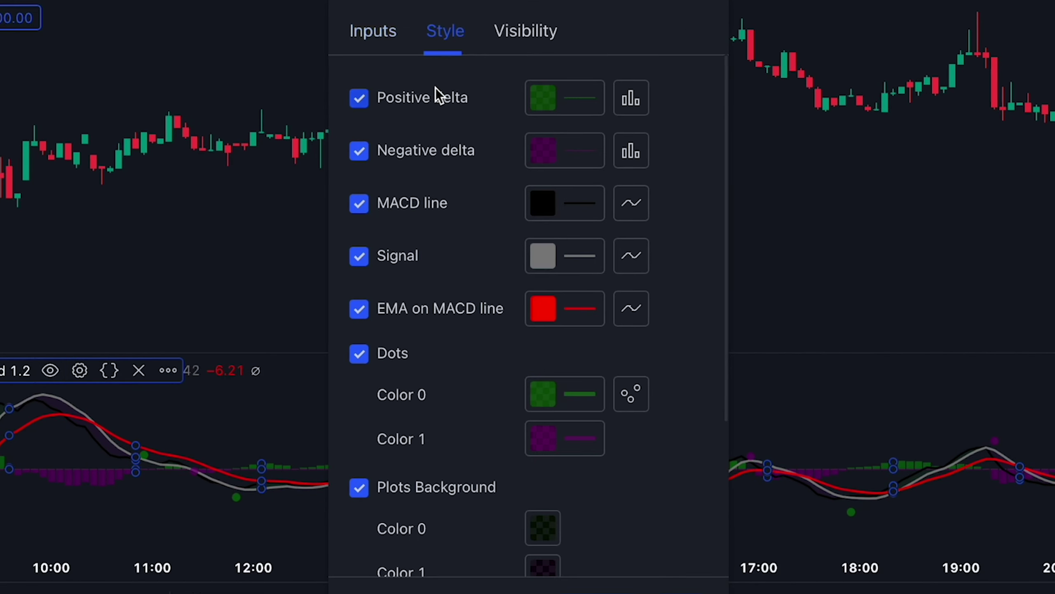
pyautogui.click(360, 310)
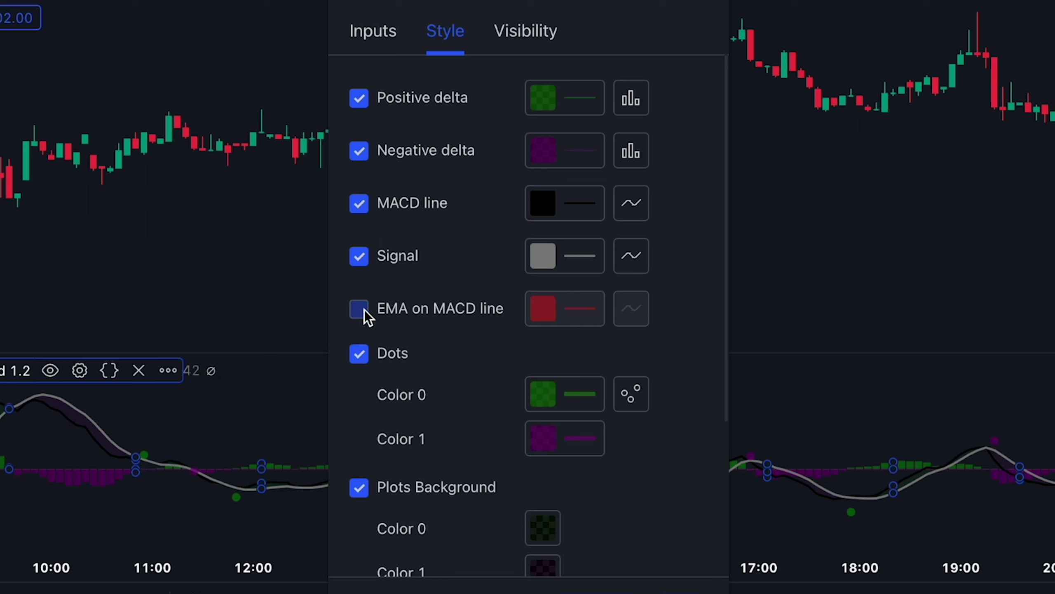
# Recolour the Signal line purple and the MACD line orange
pyautogui.click(545, 257)
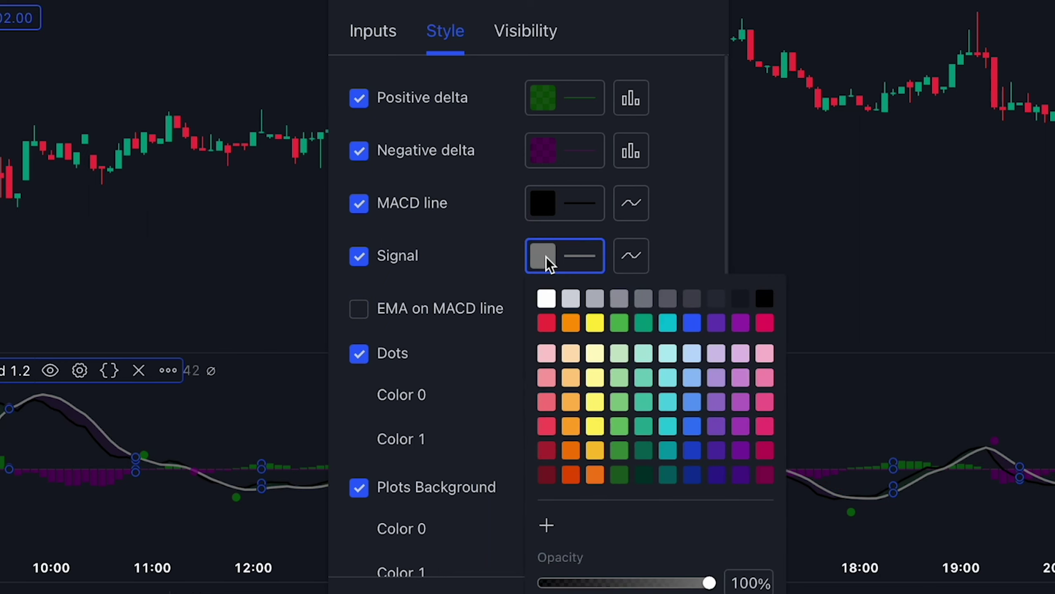
pyautogui.click(731, 325)
pyautogui.click(456, 235)
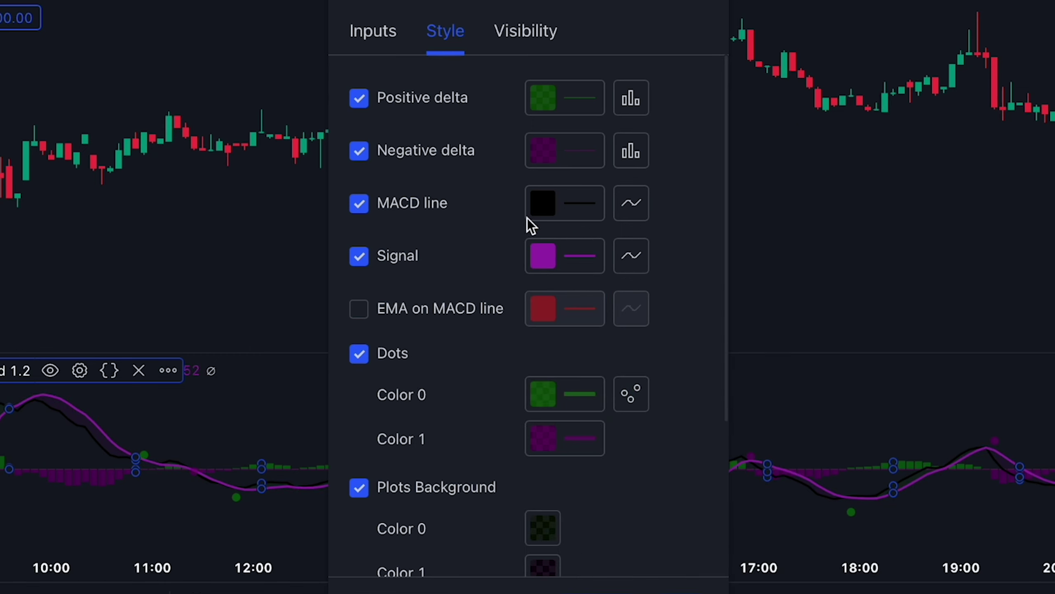
pyautogui.click(545, 204)
pyautogui.click(573, 269)
pyautogui.click(678, 189)
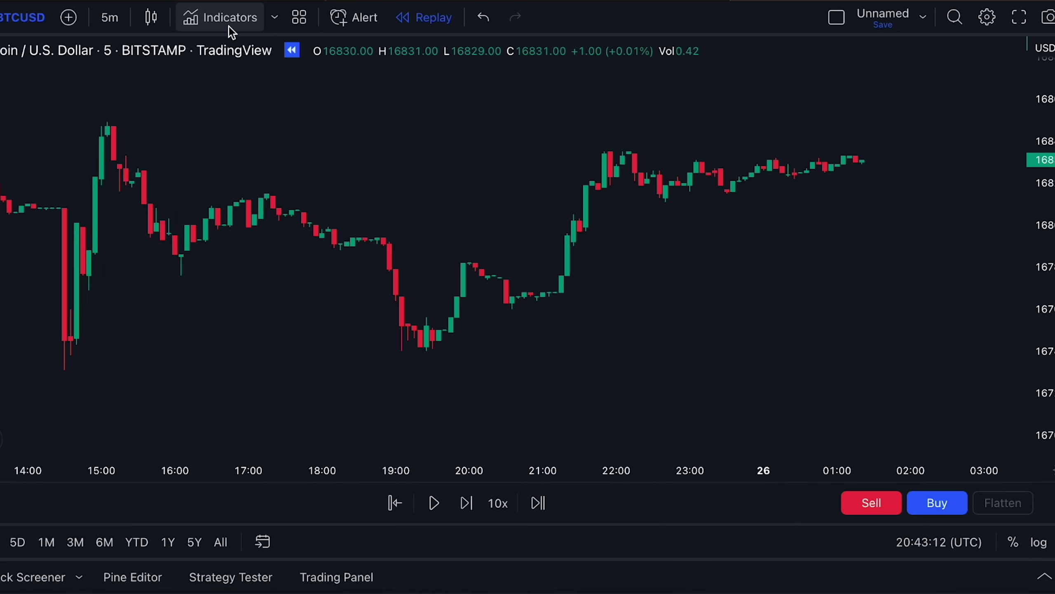
# Search the indicators list for 'wave tre'
pyautogui.click(229, 27)
pyautogui.write('wa')
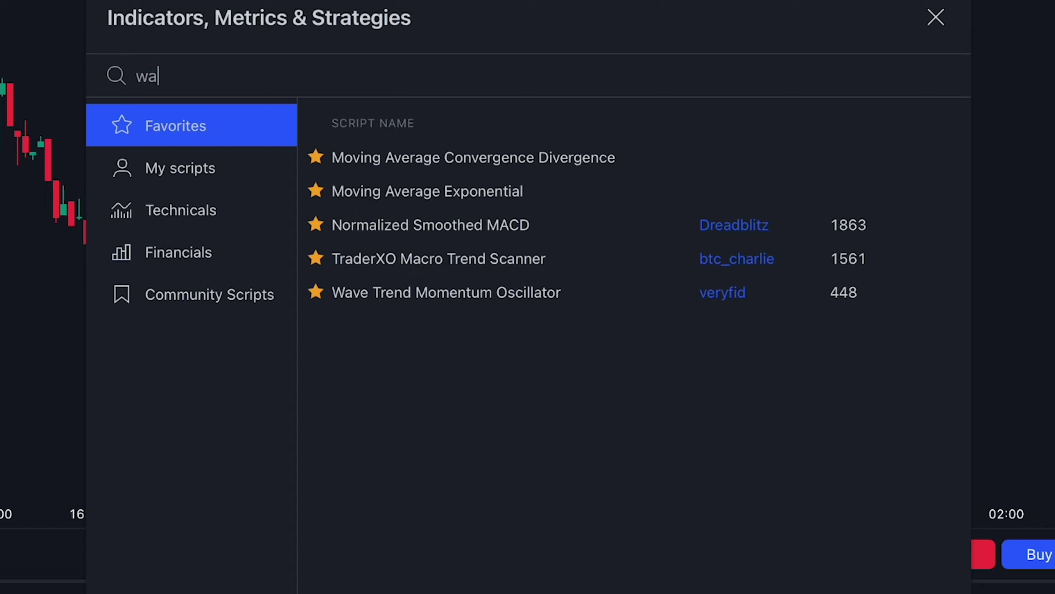
pyautogui.write('ve tre')
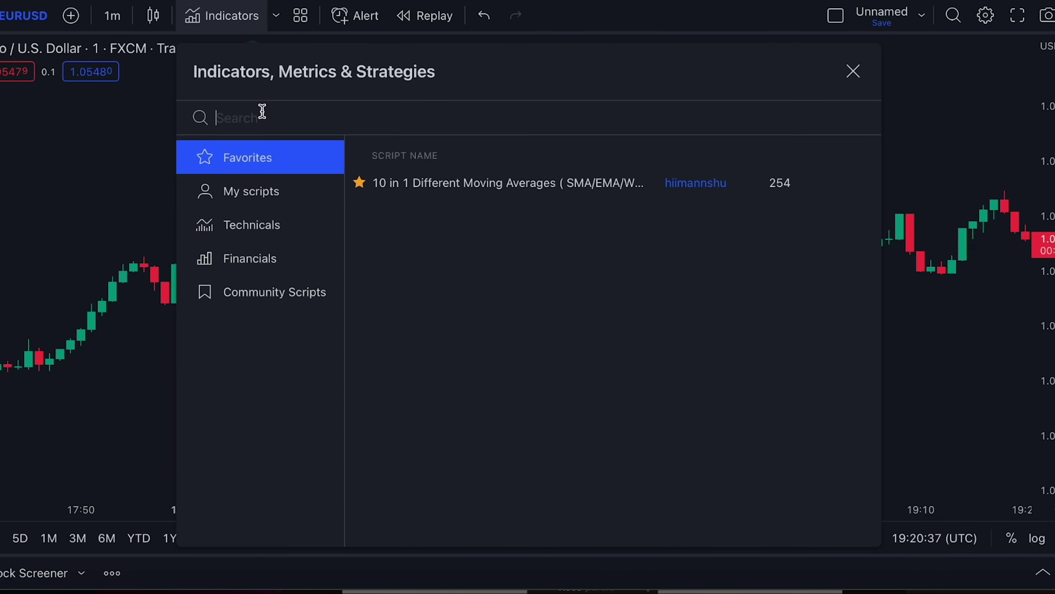
# Enter '10 i' in the indicators search to find the 10 in 1 moving averages script
pyautogui.write('10 i')
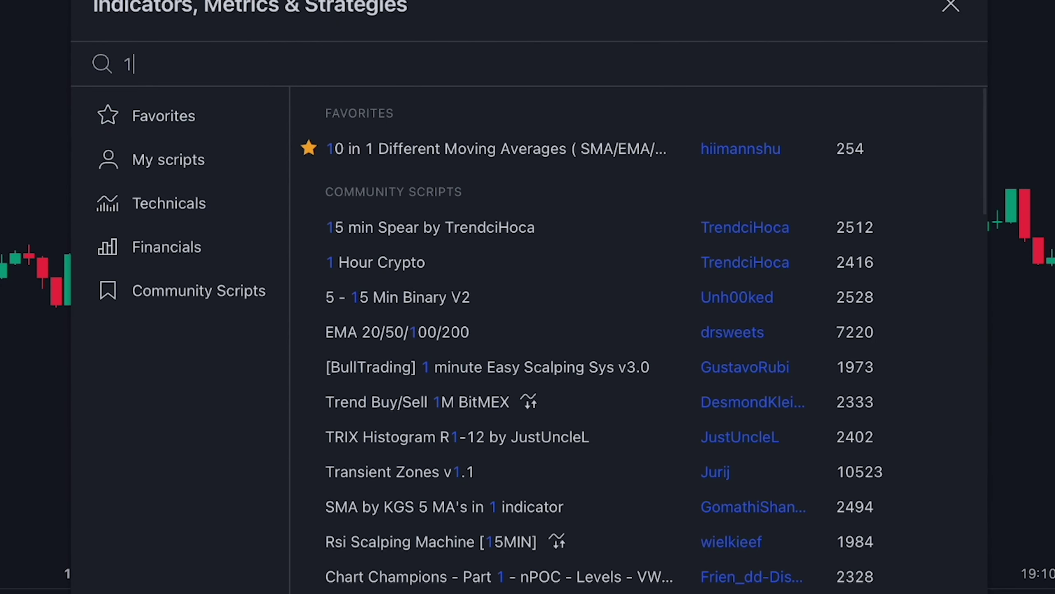